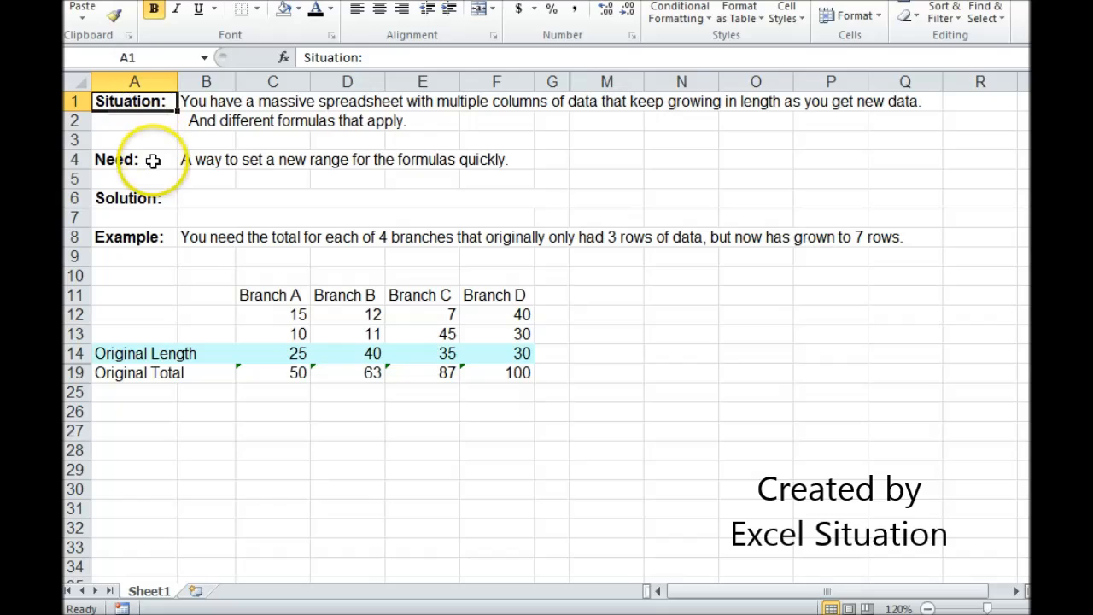
Step: Review the Need and Example headings and the Branch A original total formula in C19
{"action": "left_click", "coordinate": [152, 162]}
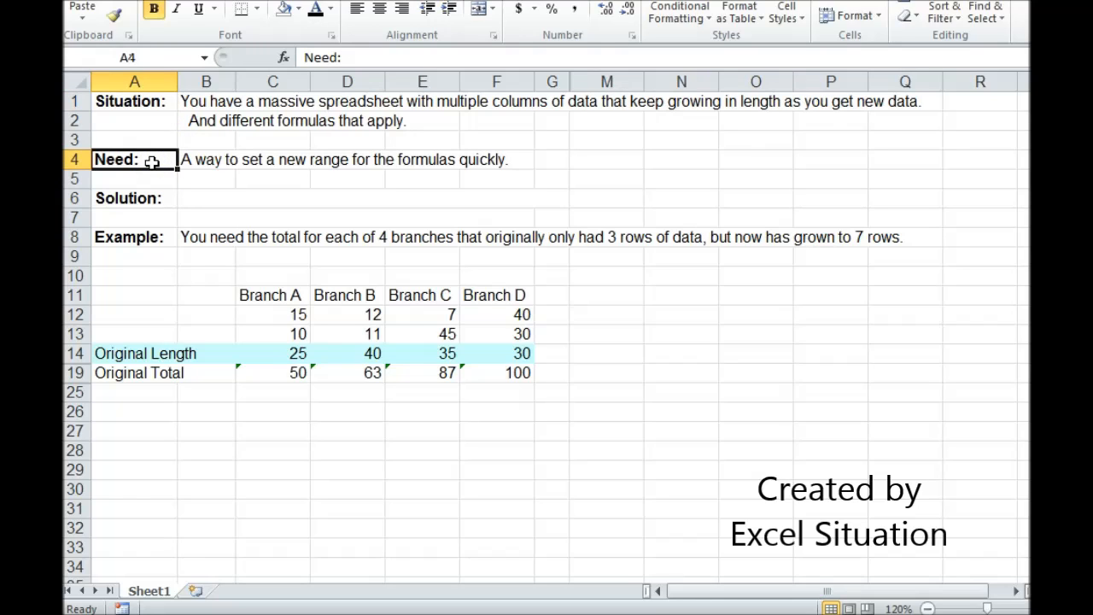
{"action": "left_click", "coordinate": [150, 238]}
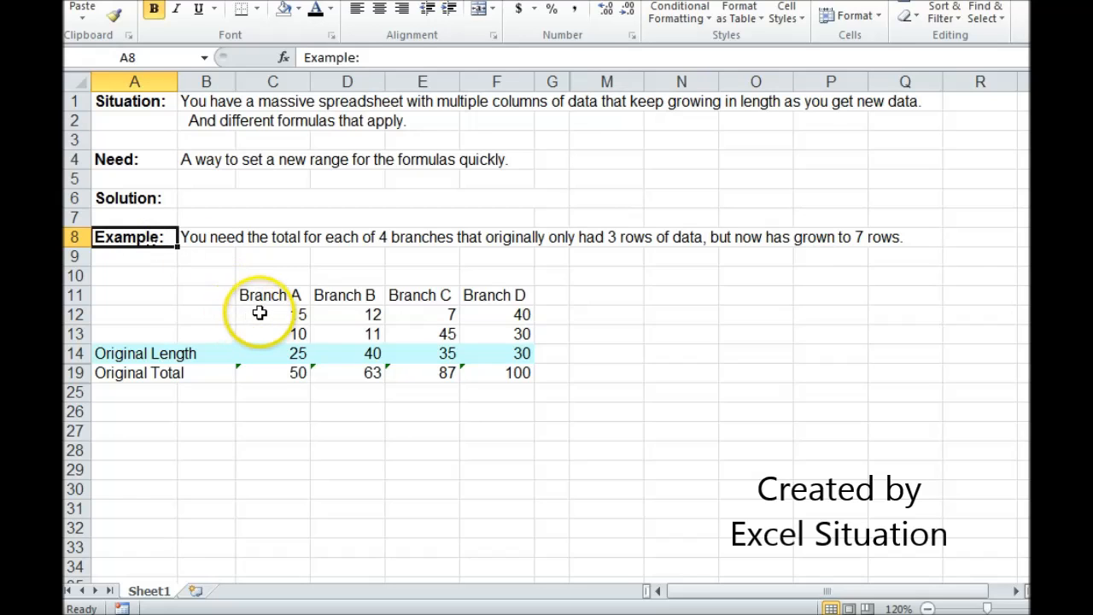
{"action": "left_click", "coordinate": [271, 372]}
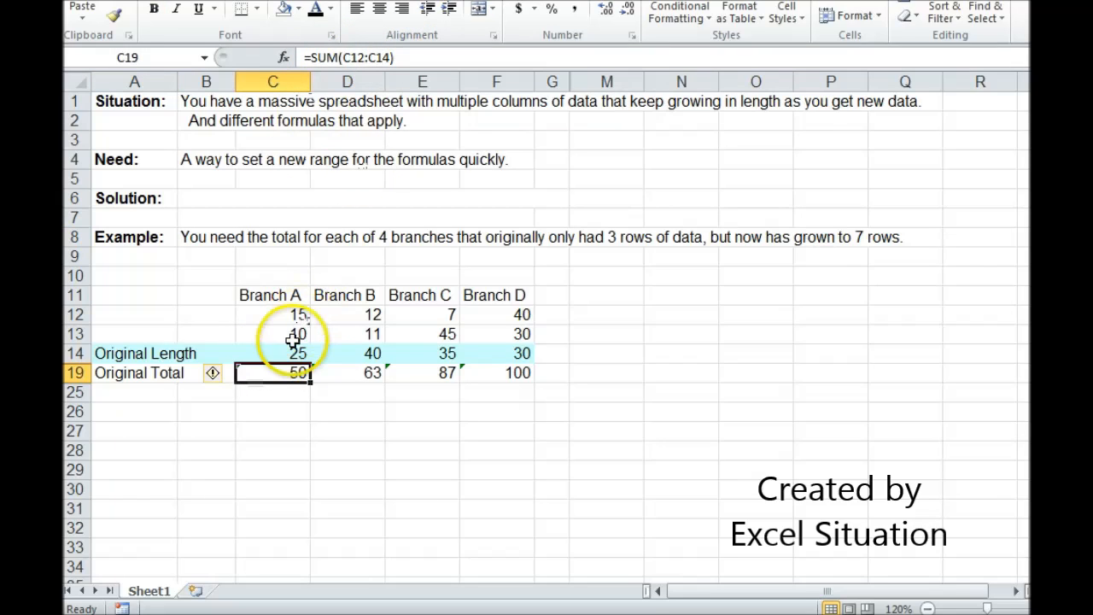
Step: Unhide the rows between 14 and 19, and check the Branch A original total formula
{"action": "left_click_drag", "start_coordinate": [76, 353], "coordinate": [96, 375]}
{"action": "right_click", "coordinate": [97, 374]}
{"action": "left_click", "coordinate": [171, 361]}
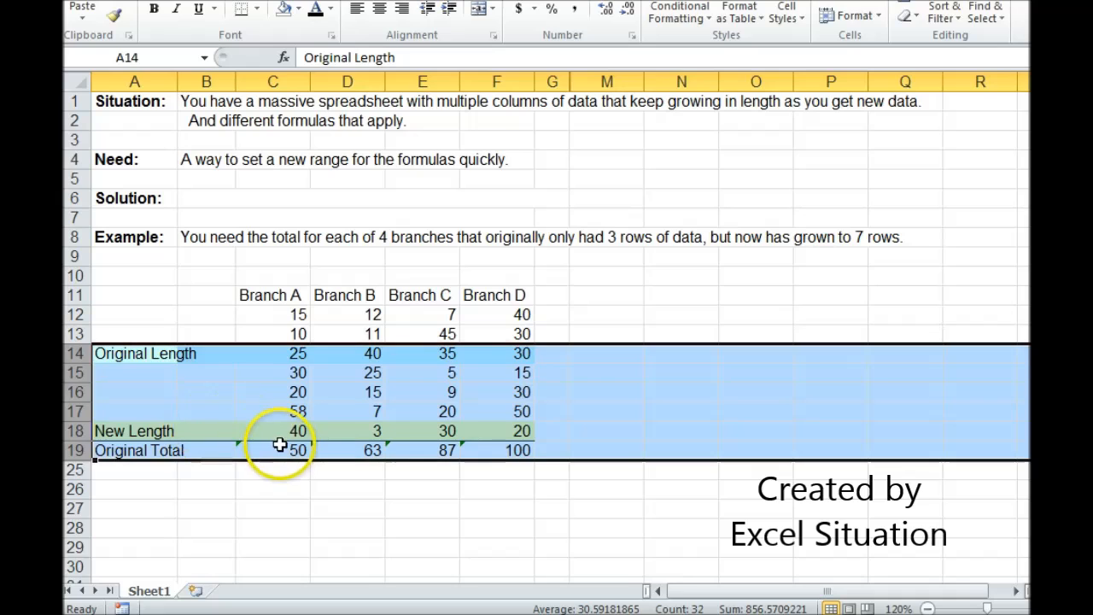
{"action": "left_click", "coordinate": [279, 452]}
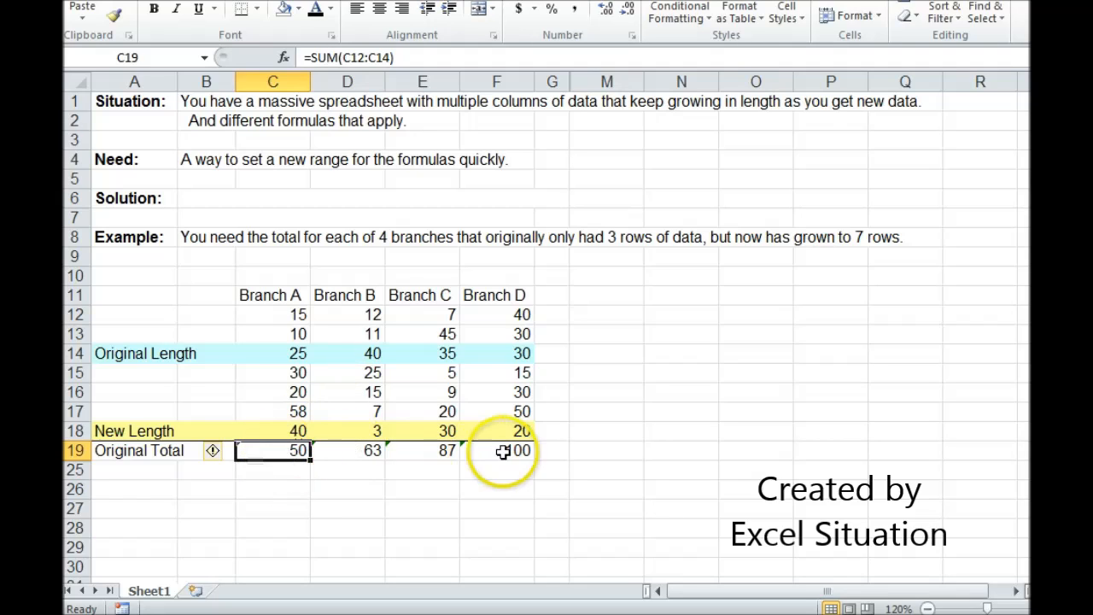
Step: Unhide the columns between G and M
{"action": "left_click_drag", "start_coordinate": [557, 79], "coordinate": [595, 77]}
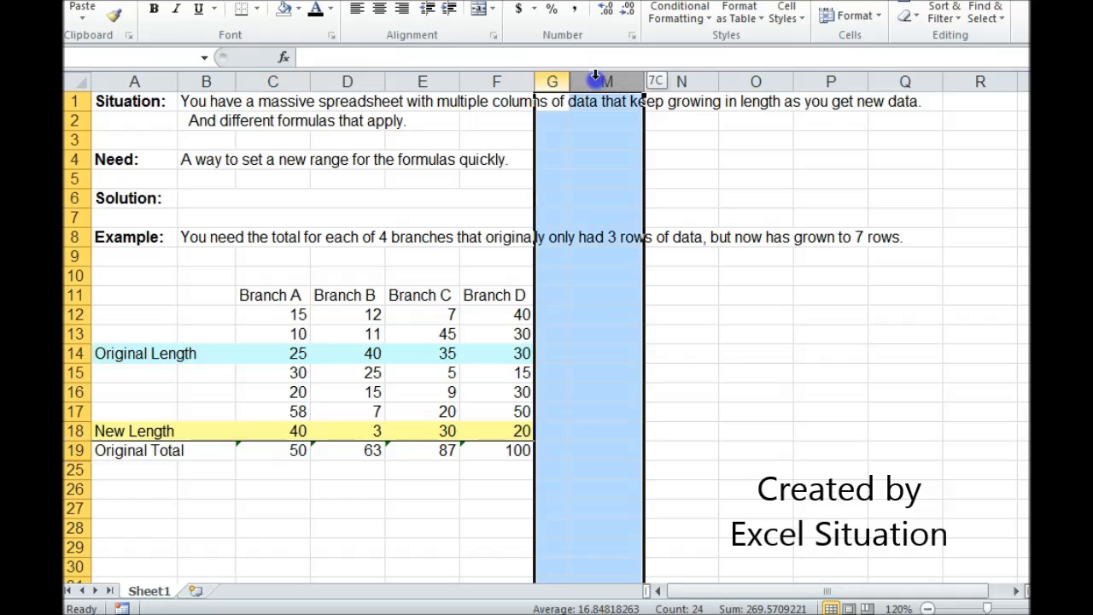
{"action": "right_click", "coordinate": [595, 76]}
{"action": "left_click", "coordinate": [642, 338]}
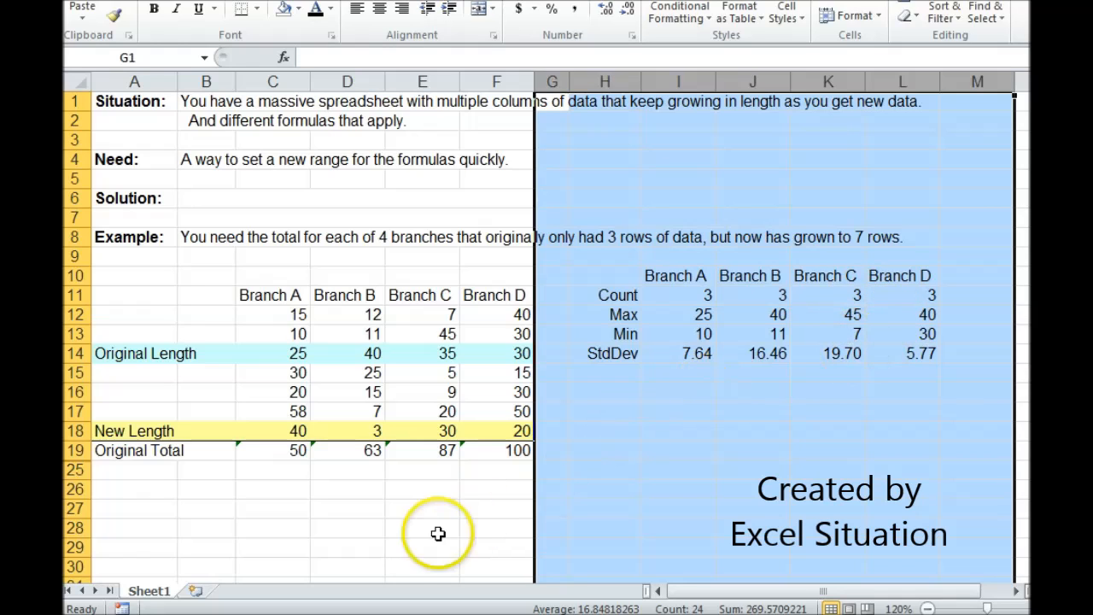
Step: Check the Branch A original total formula again, and unhide the rows between 19 and 25
{"action": "left_click", "coordinate": [280, 472]}
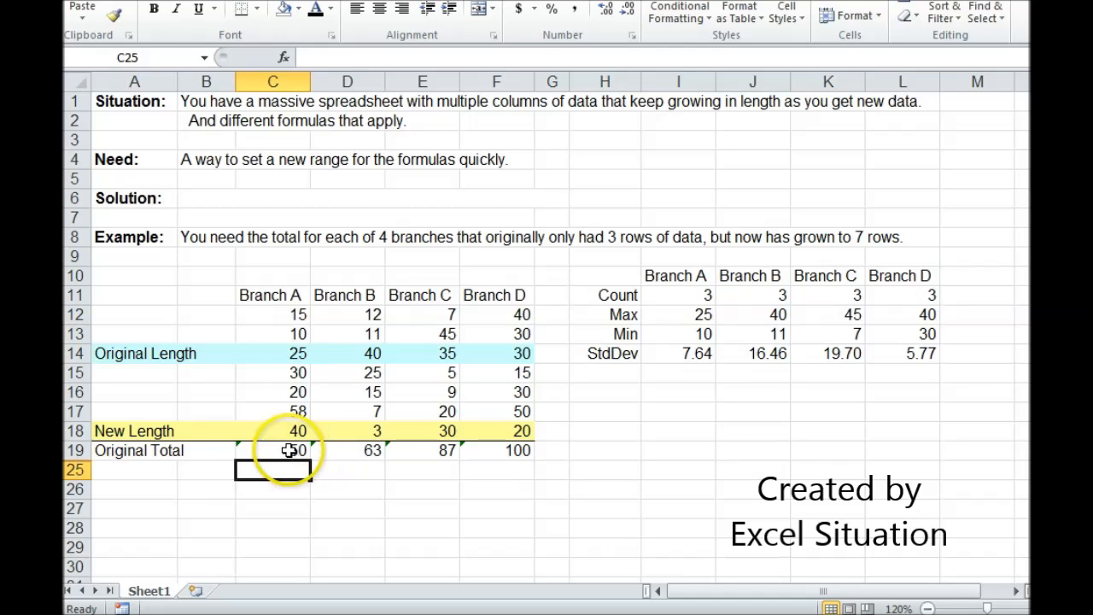
{"action": "left_click", "coordinate": [283, 450]}
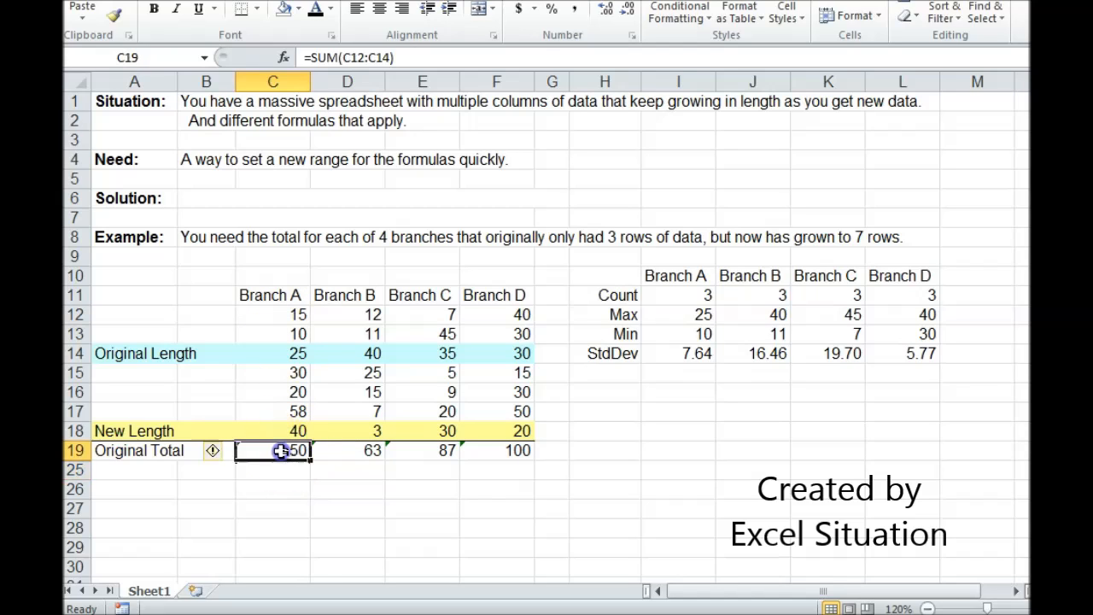
{"action": "left_click", "coordinate": [283, 469]}
{"action": "left_click", "coordinate": [285, 487]}
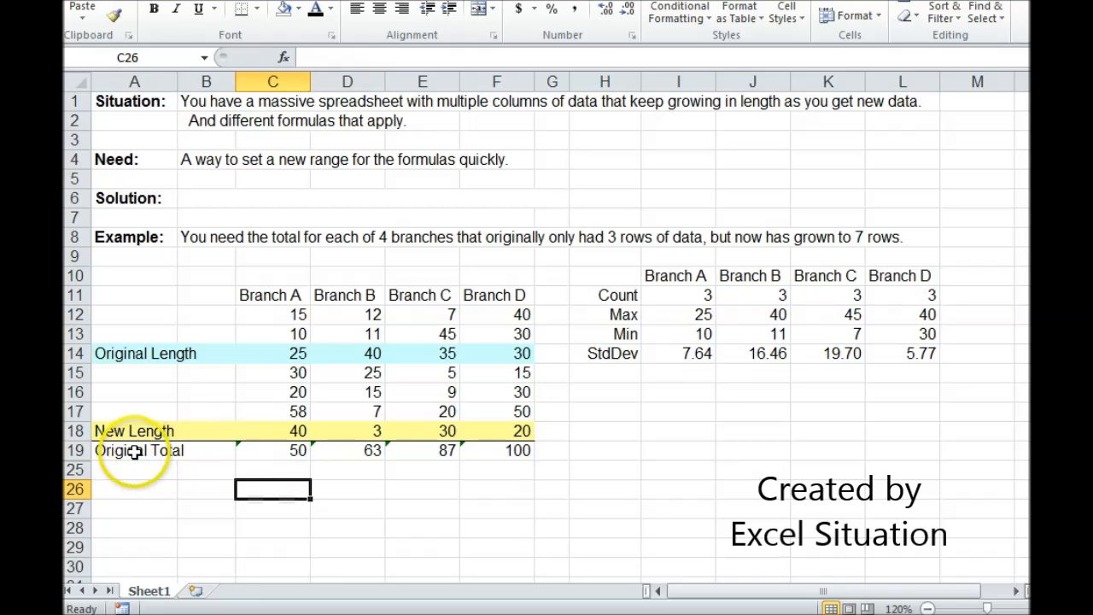
{"action": "left_click_drag", "start_coordinate": [75, 450], "coordinate": [75, 468]}
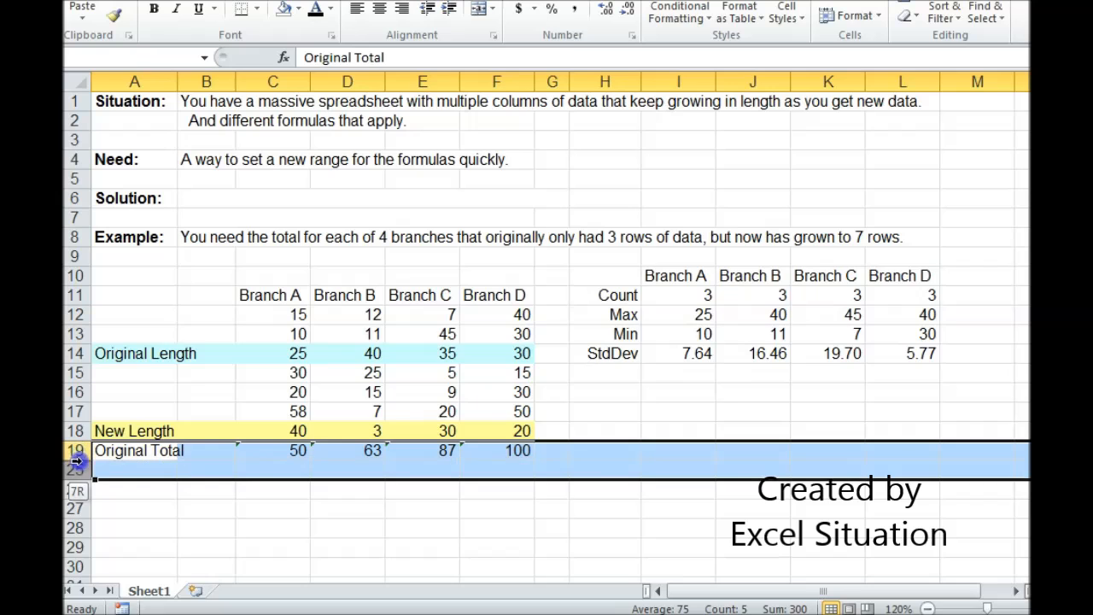
{"action": "right_click", "coordinate": [116, 467]}
{"action": "left_click", "coordinate": [166, 453]}
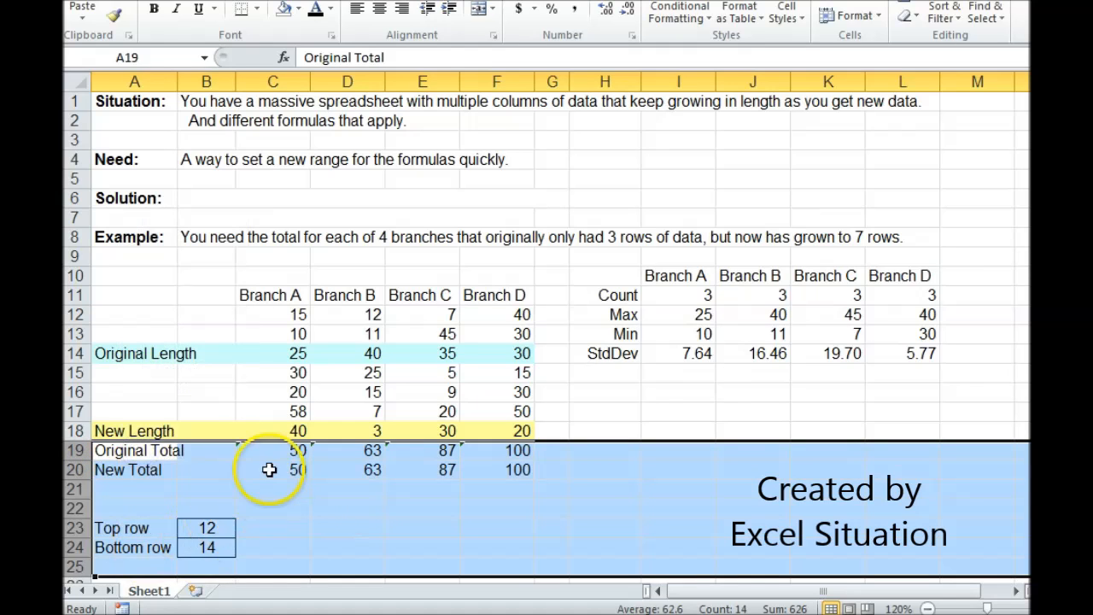
Step: Examine how the INDIRECT formula in C20 builds its range from B23 and B24, and compare it with the original total in C19
{"action": "left_click", "coordinate": [269, 468]}
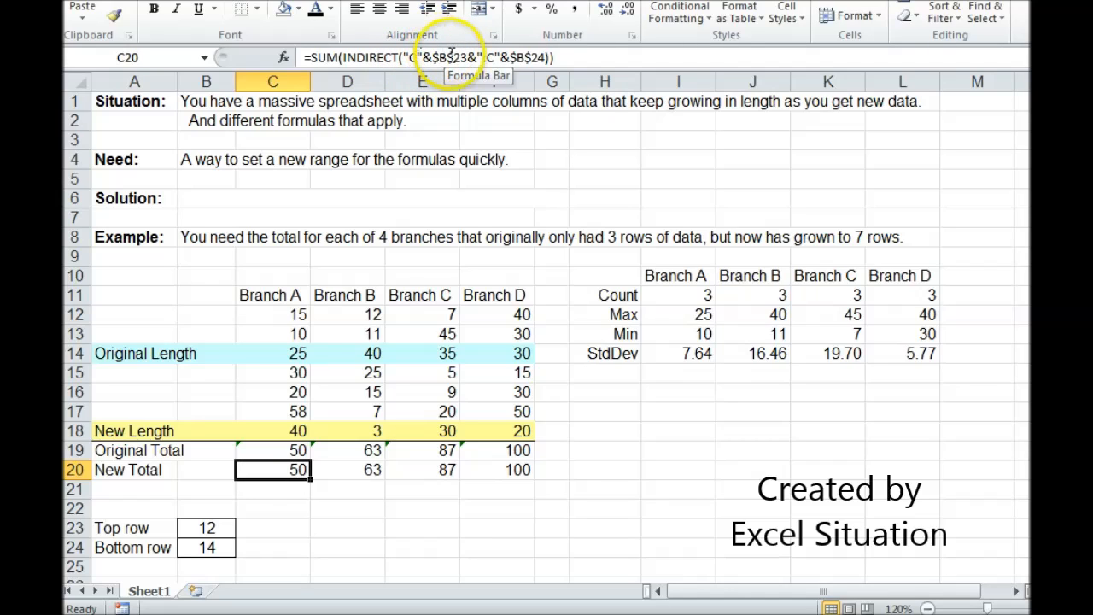
{"action": "left_click", "coordinate": [208, 529]}
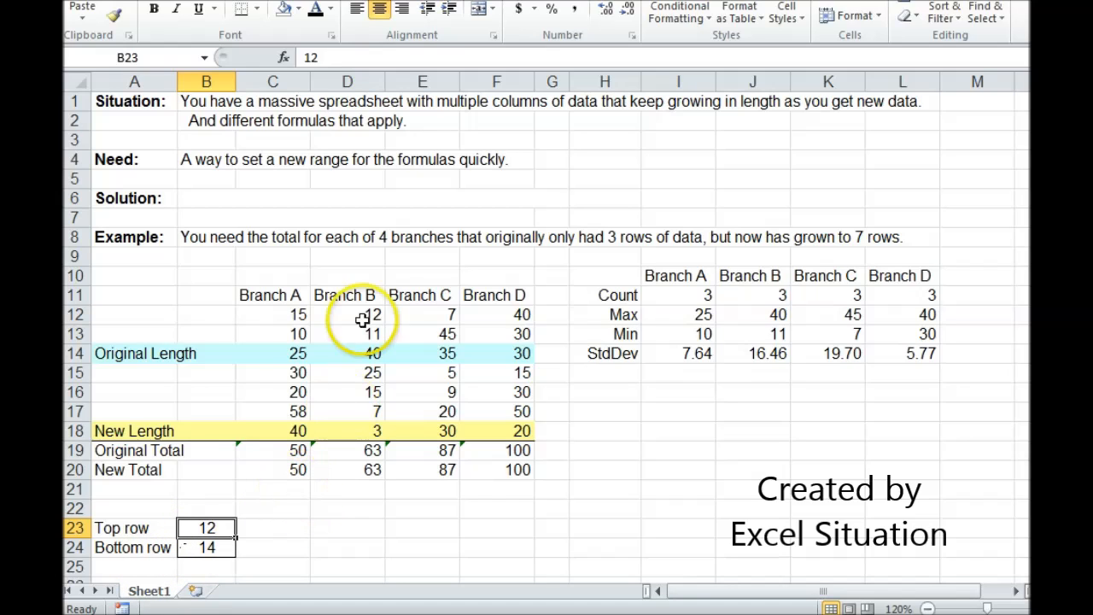
{"action": "left_click", "coordinate": [289, 470]}
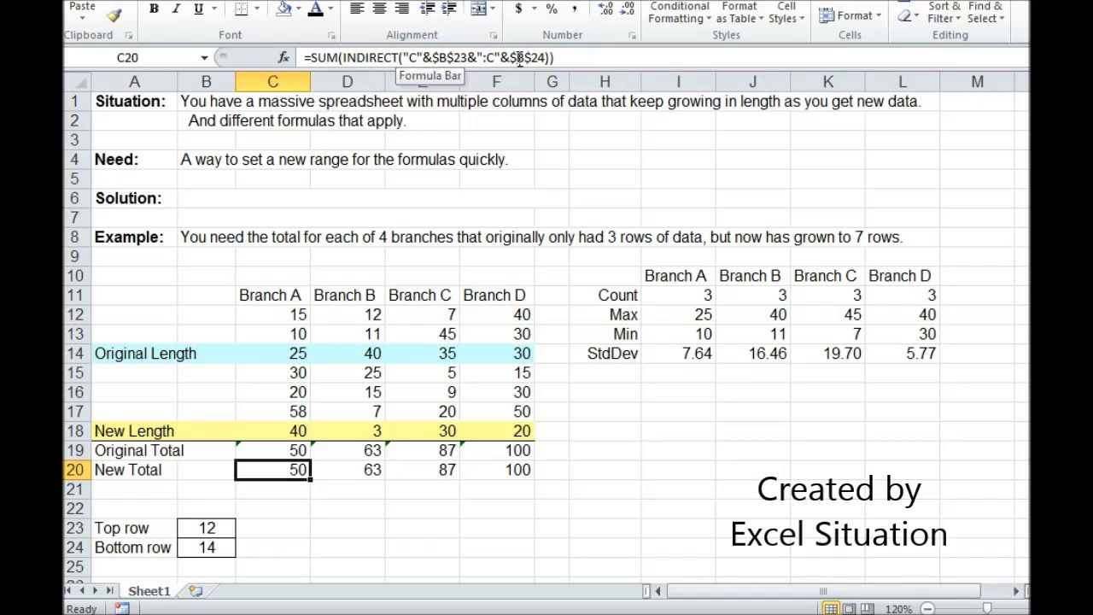
{"action": "left_click", "coordinate": [376, 58]}
{"action": "left_click", "coordinate": [283, 58]}
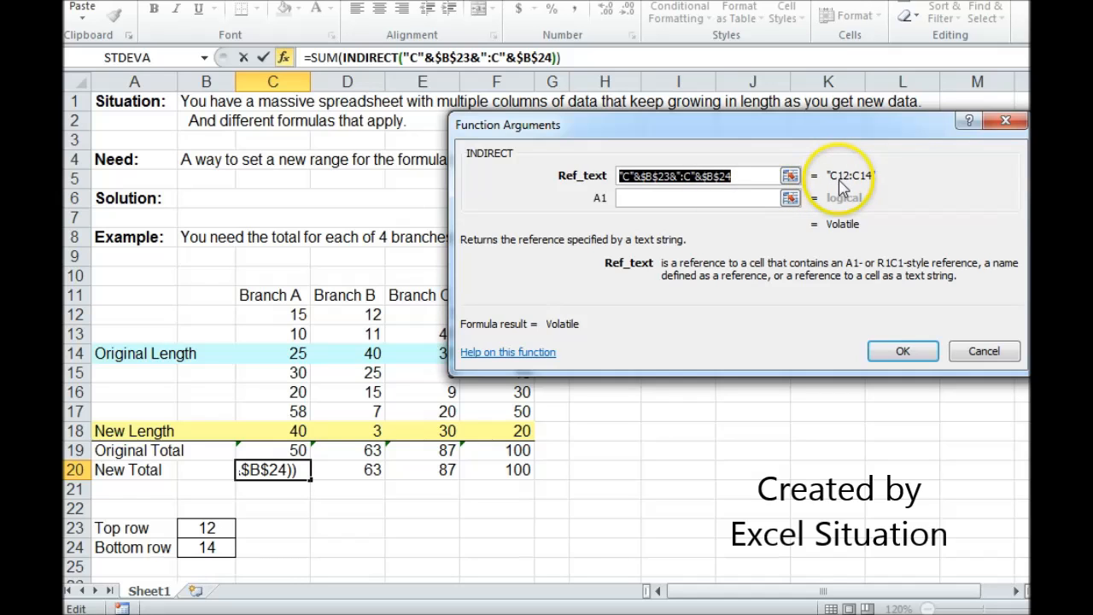
{"action": "left_click", "coordinate": [902, 351]}
{"action": "left_click", "coordinate": [288, 450]}
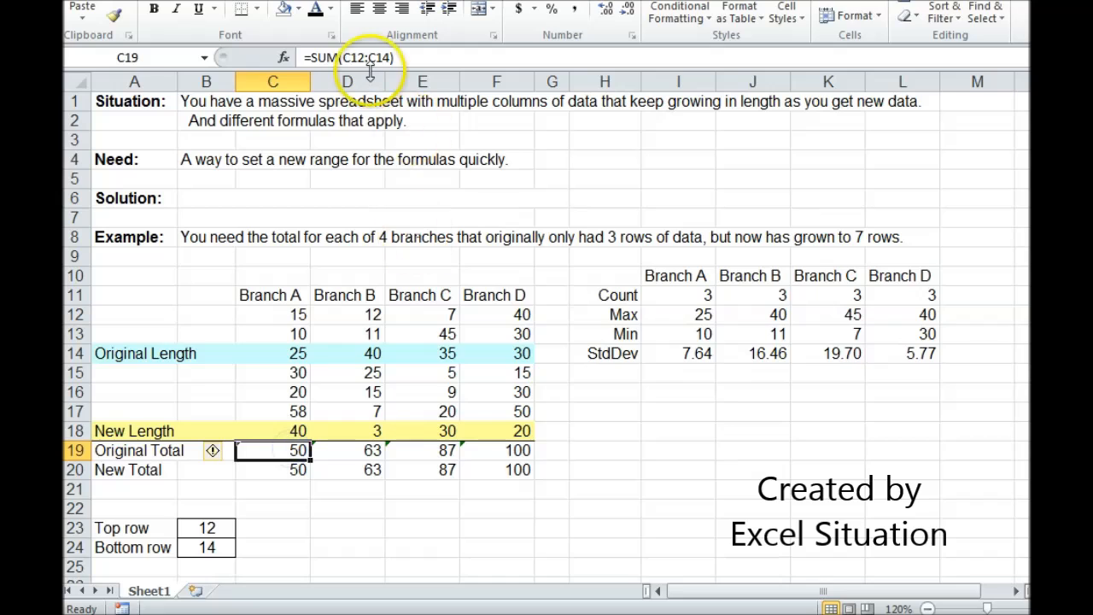
{"action": "left_click", "coordinate": [298, 468]}
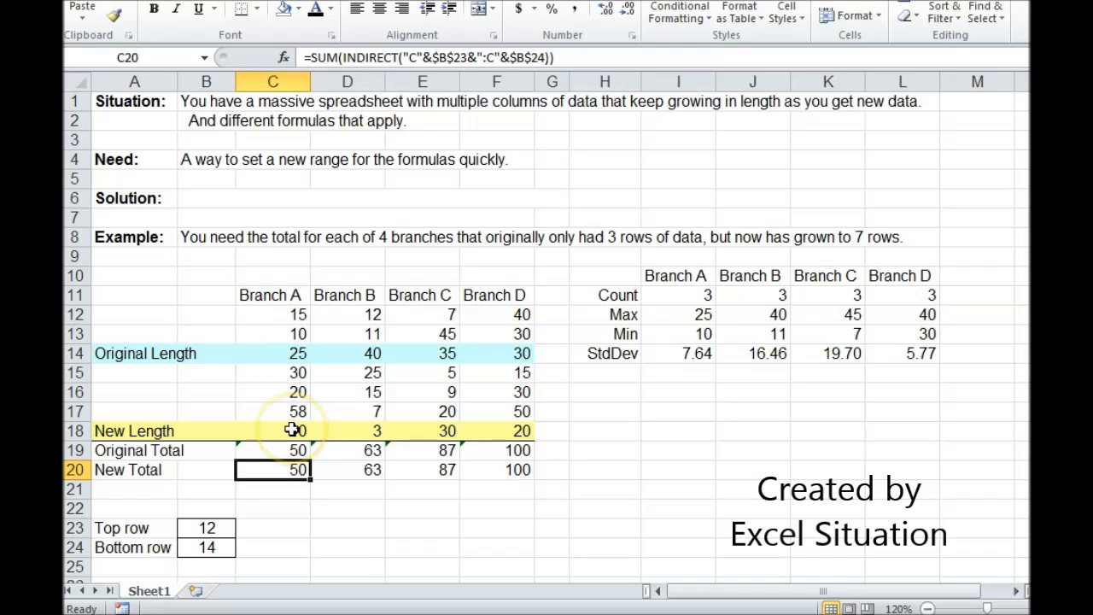
Step: Set the Bottom row value in B24 to 18
{"action": "left_click", "coordinate": [221, 546]}
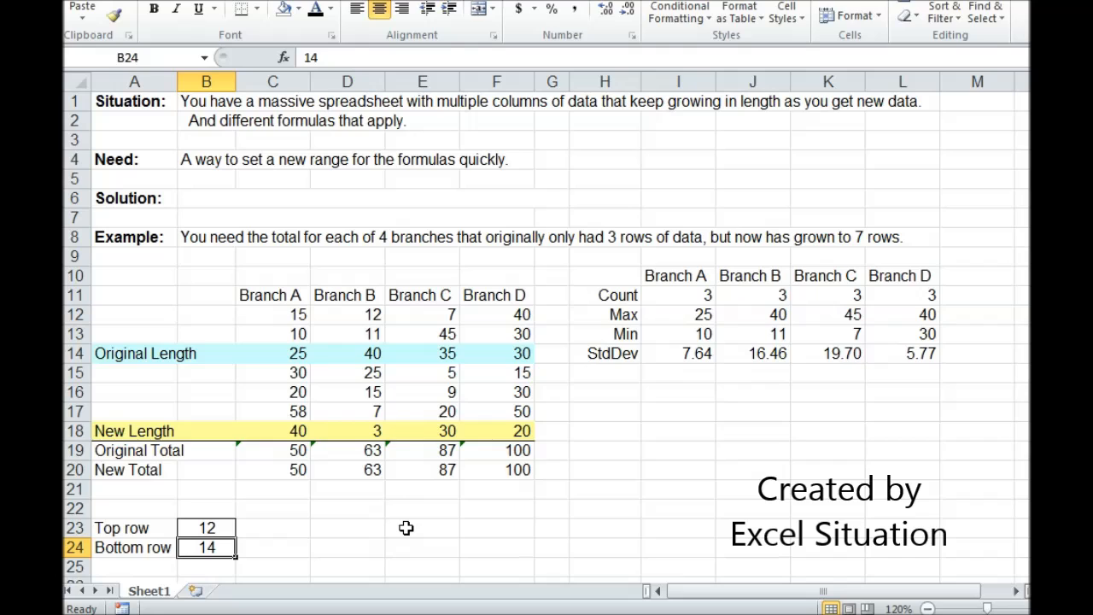
{"action": "type", "text": "1"}
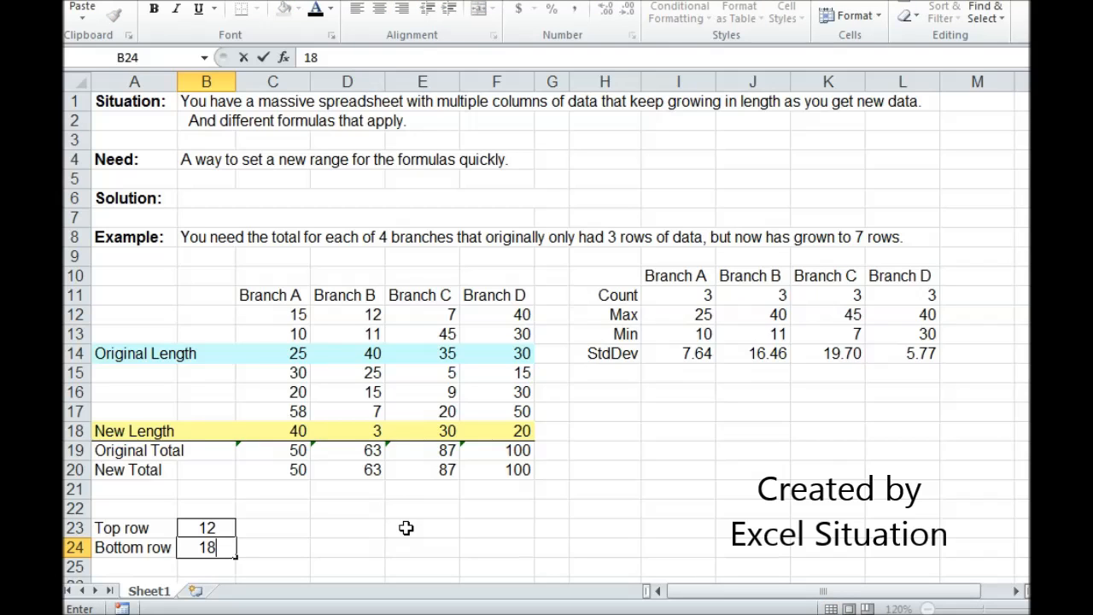
{"action": "key", "text": "Return"}
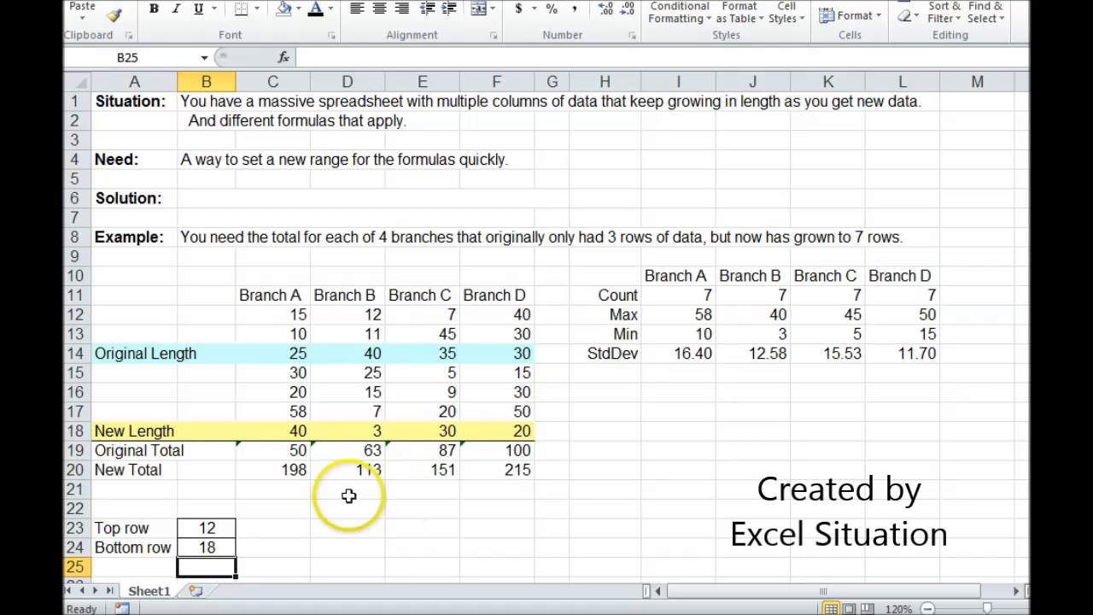
Step: Apply the dark font colour to the column letters in C10:F10
{"action": "left_click", "coordinate": [297, 470]}
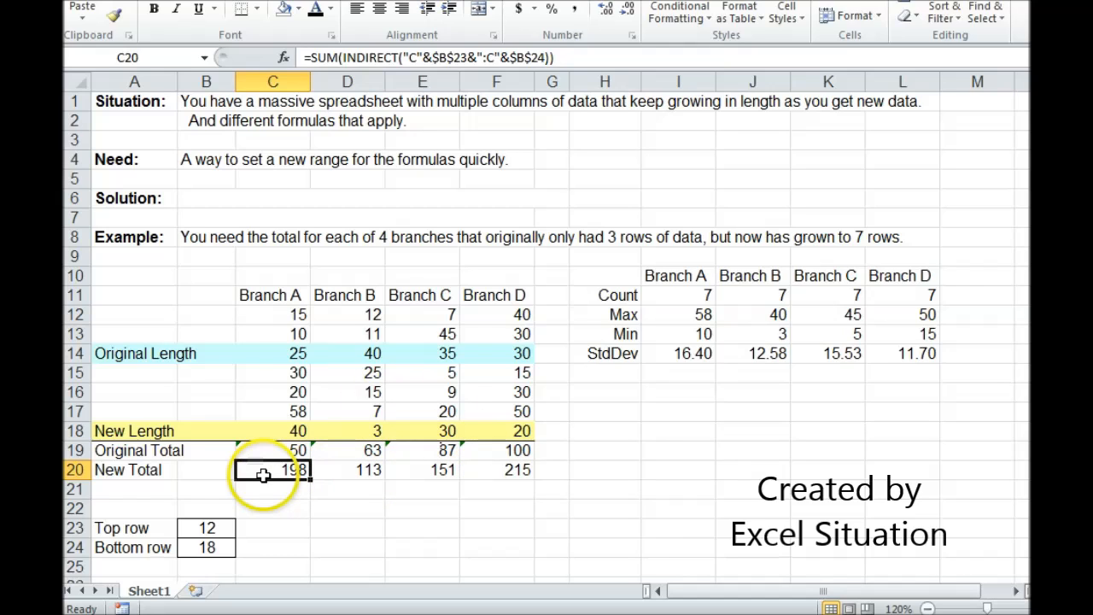
{"action": "left_click_drag", "start_coordinate": [274, 275], "coordinate": [496, 275]}
{"action": "left_click", "coordinate": [314, 10]}
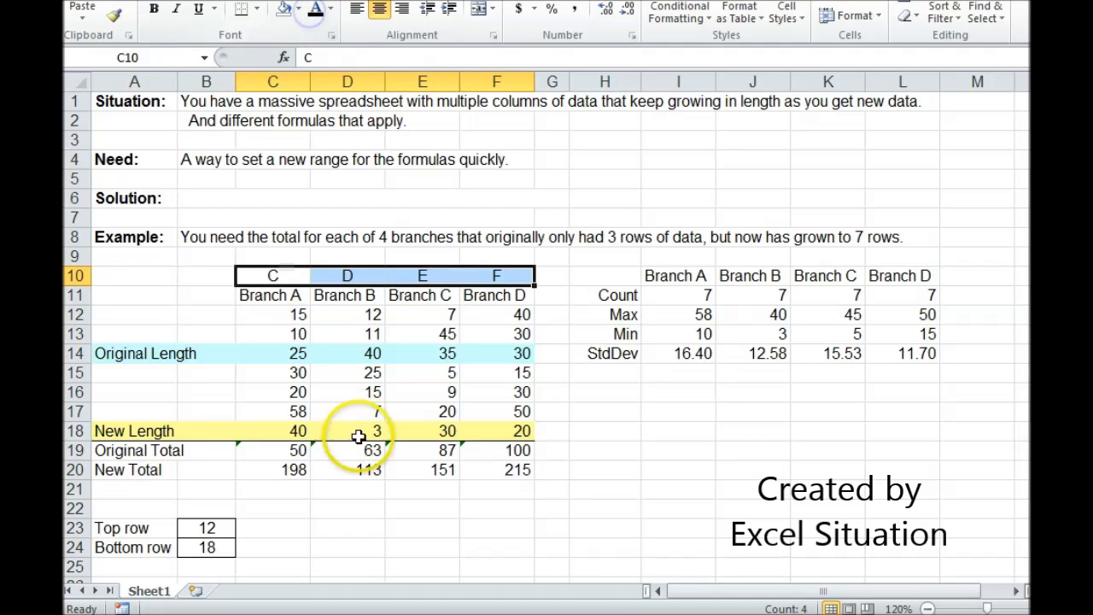
Step: Inspect the INDIRECT references in the Branch B new total, and fill the formula from D20 across to F20
{"action": "left_click", "coordinate": [352, 470]}
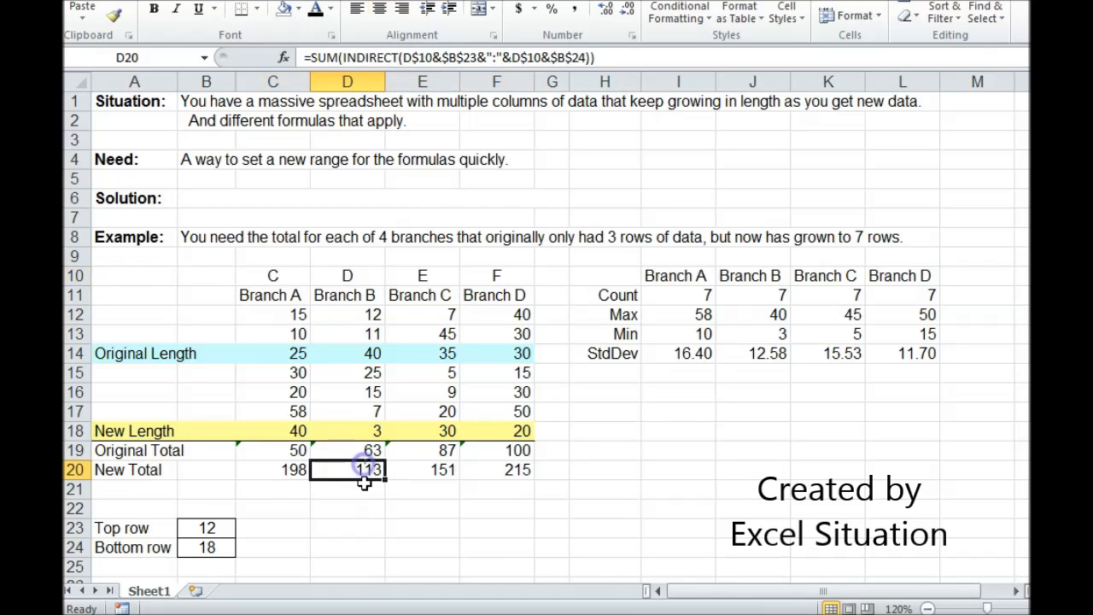
{"action": "left_click", "coordinate": [422, 56]}
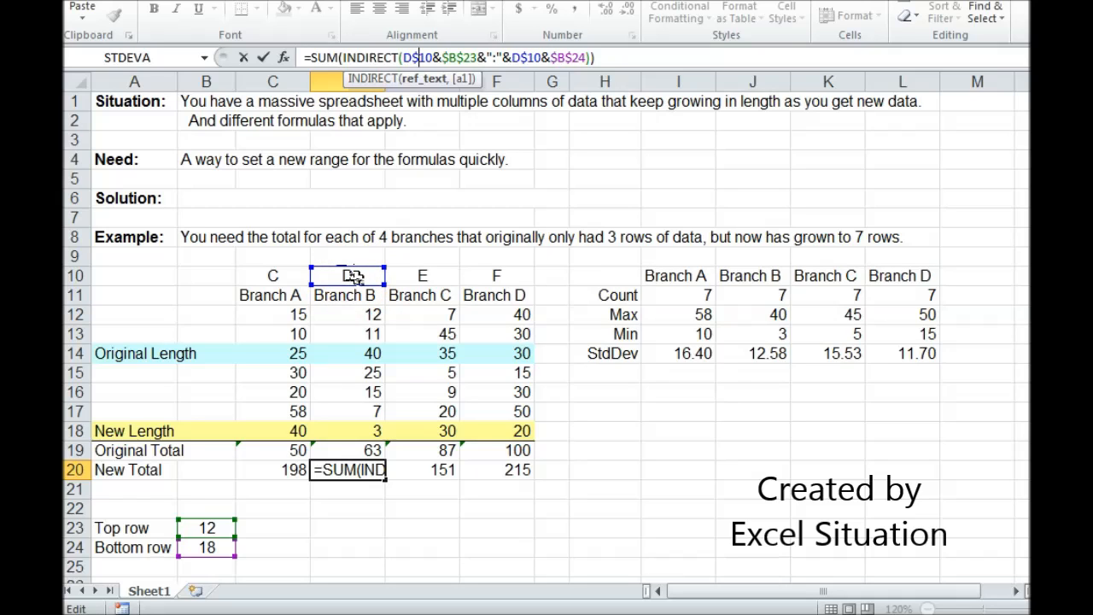
{"action": "key", "text": "Return"}
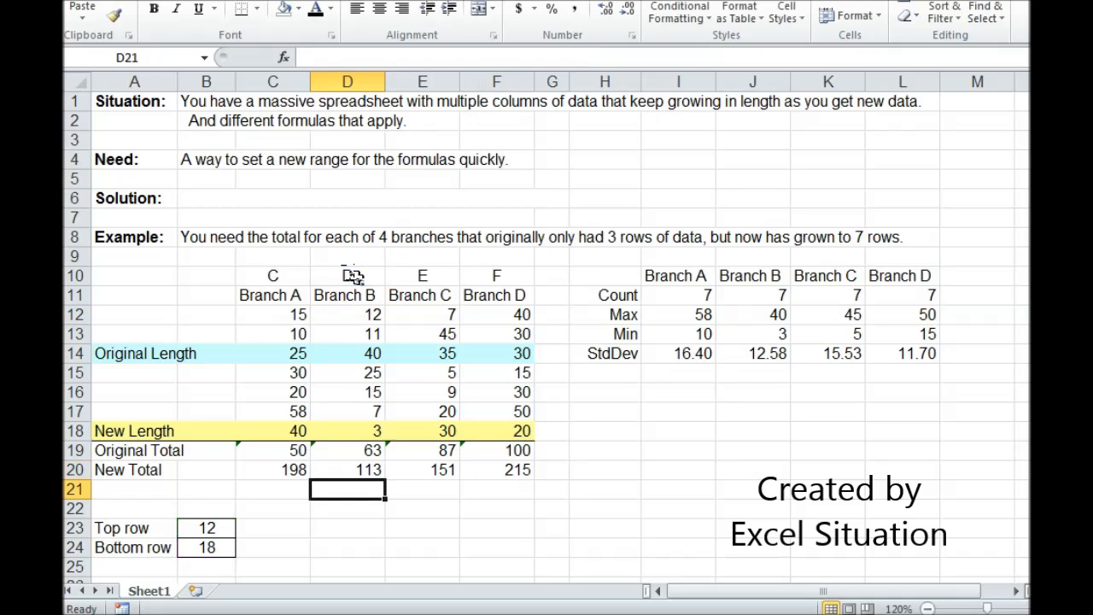
{"action": "left_click", "coordinate": [353, 468]}
{"action": "left_click_drag", "start_coordinate": [388, 480], "coordinate": [531, 476]}
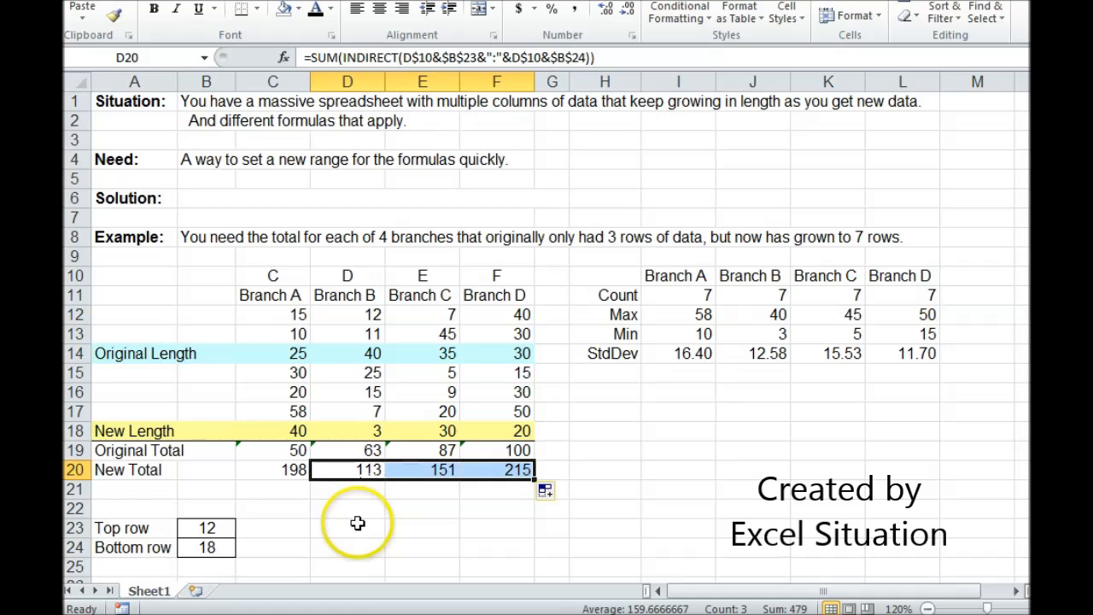
Step: Examine the Branch A Count, Max, Min and StdDev formulas in I11 through I14
{"action": "left_click", "coordinate": [669, 296]}
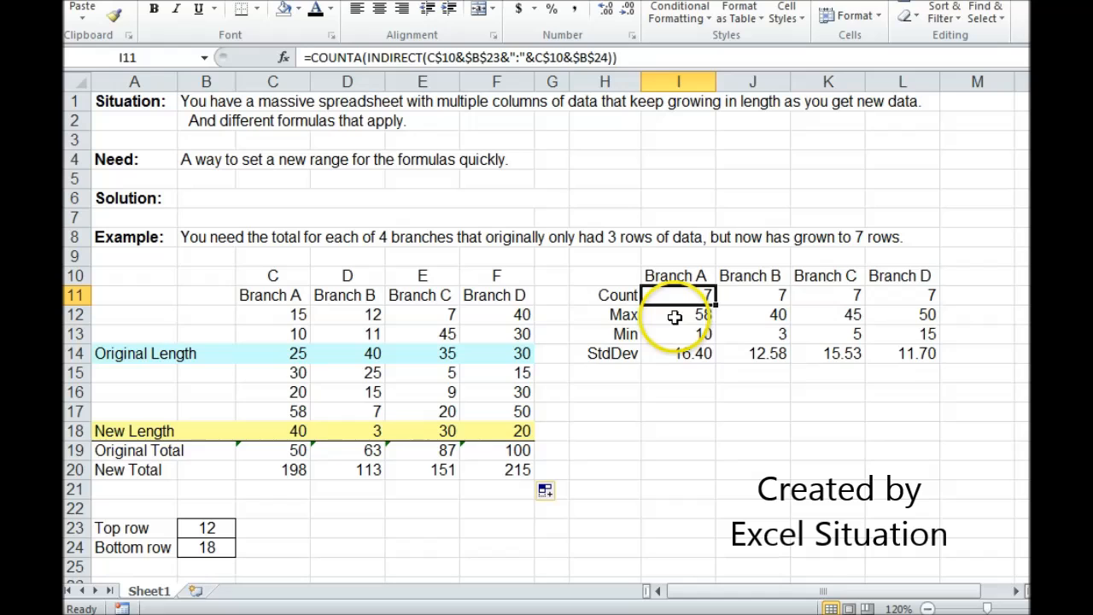
{"action": "left_click", "coordinate": [675, 317]}
{"action": "left_click", "coordinate": [674, 336]}
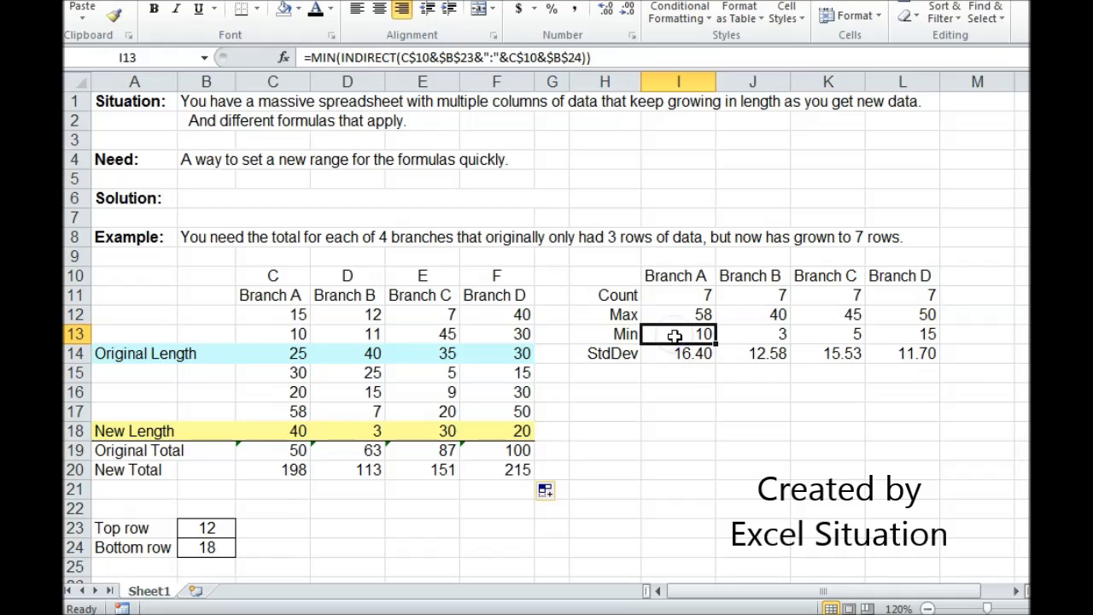
{"action": "left_click", "coordinate": [682, 357]}
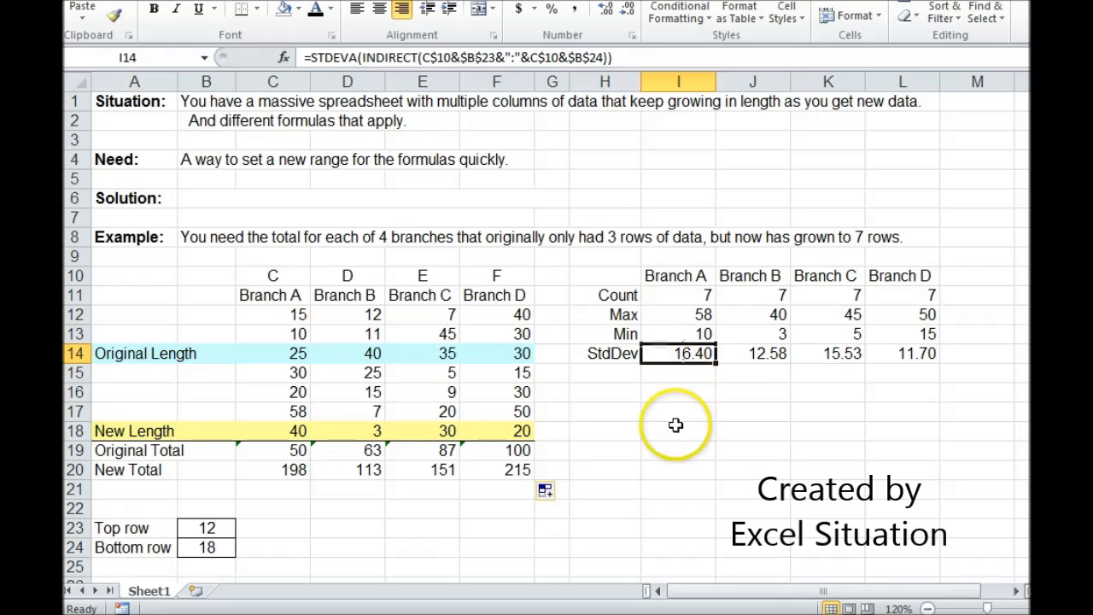
Step: Copy the INDIRECT range portion of the Branch A Count formula in I11 without changing the cell
{"action": "left_click", "coordinate": [674, 295]}
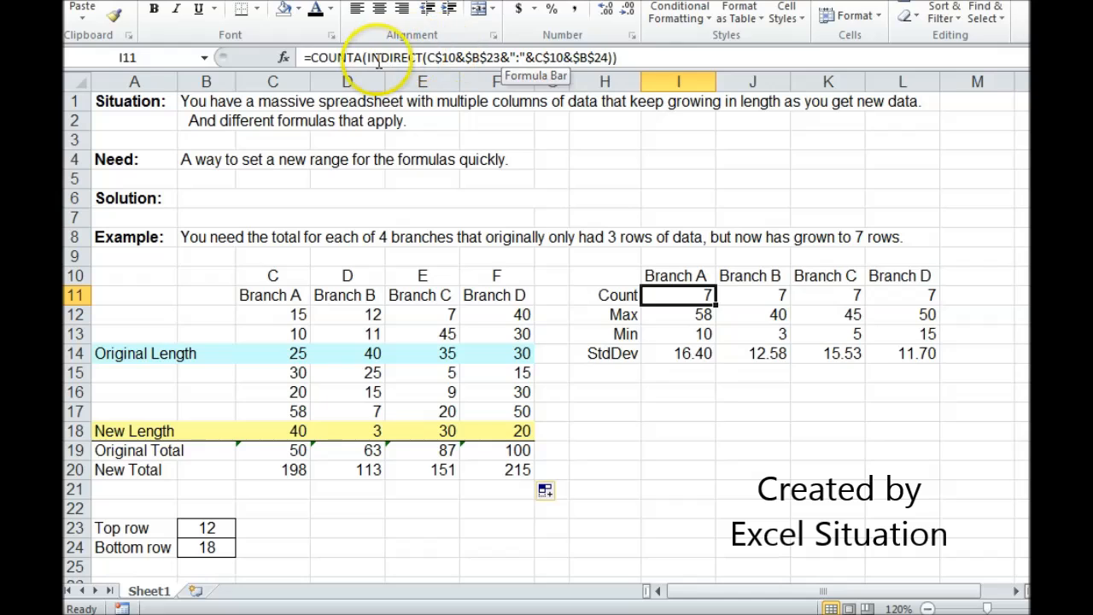
{"action": "left_click_drag", "start_coordinate": [362, 57], "coordinate": [605, 58]}
{"action": "right_click", "coordinate": [603, 60]}
{"action": "left_click", "coordinate": [645, 94]}
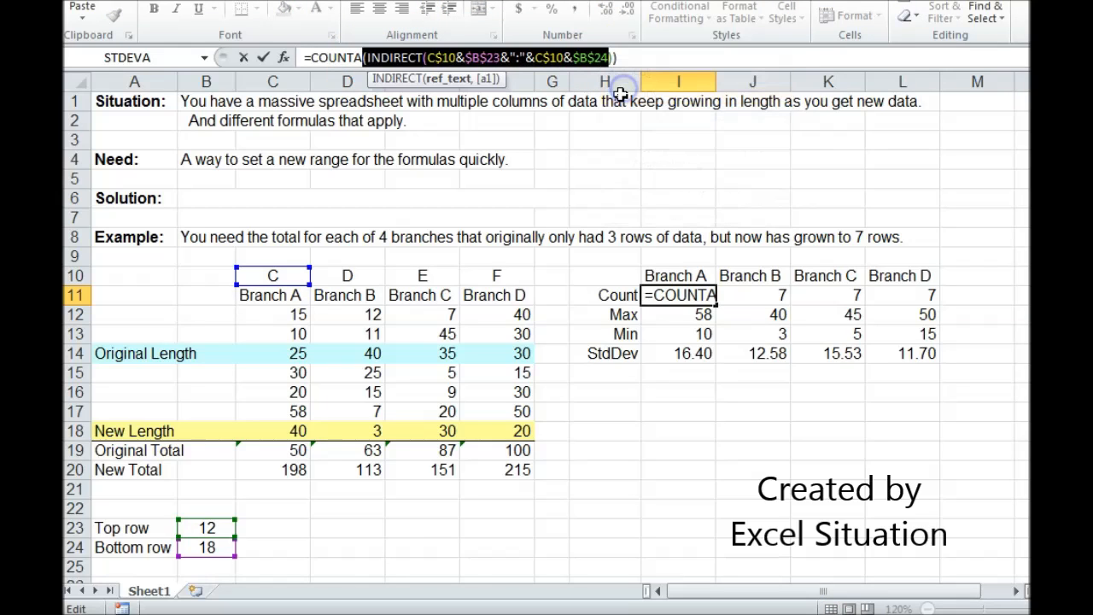
{"action": "key", "text": "Return"}
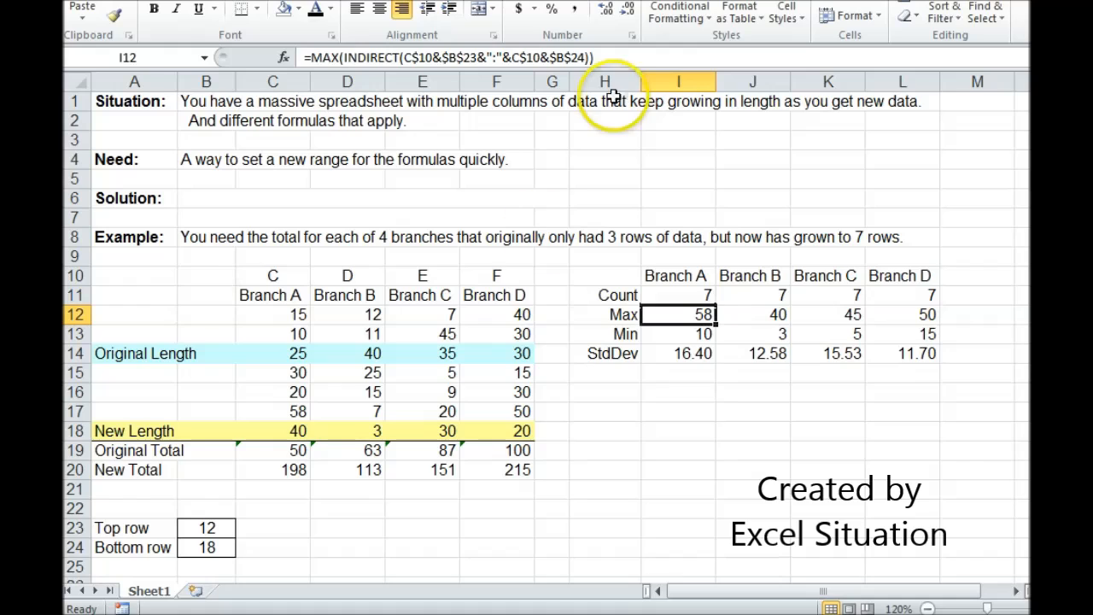
Step: Add the row label Sum in H15, beneath the StdDev label
{"action": "left_click", "coordinate": [618, 377]}
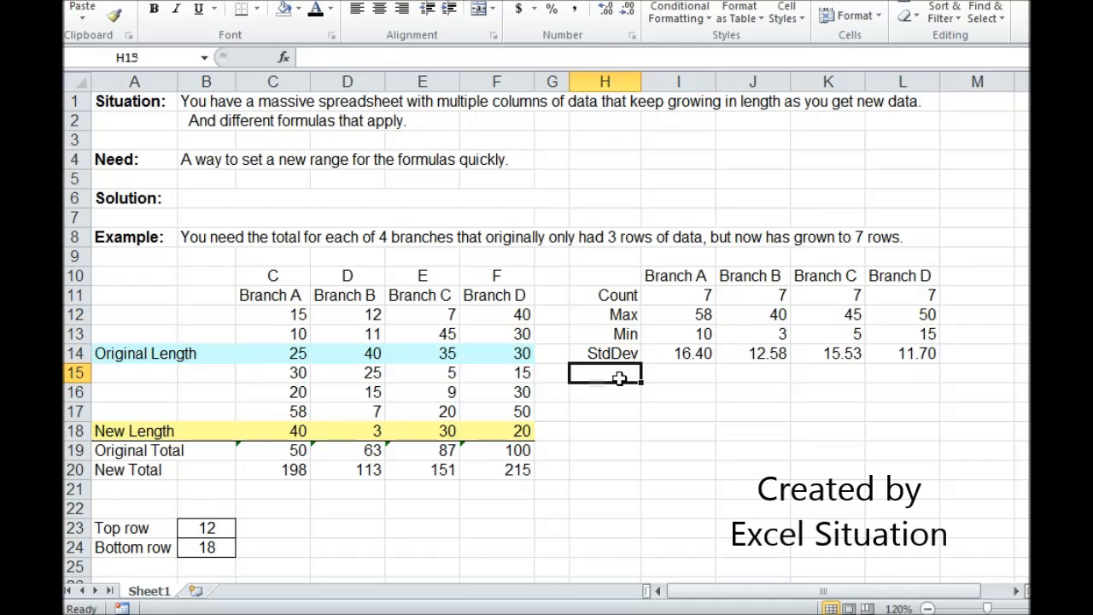
{"action": "type", "text": "SUm"}
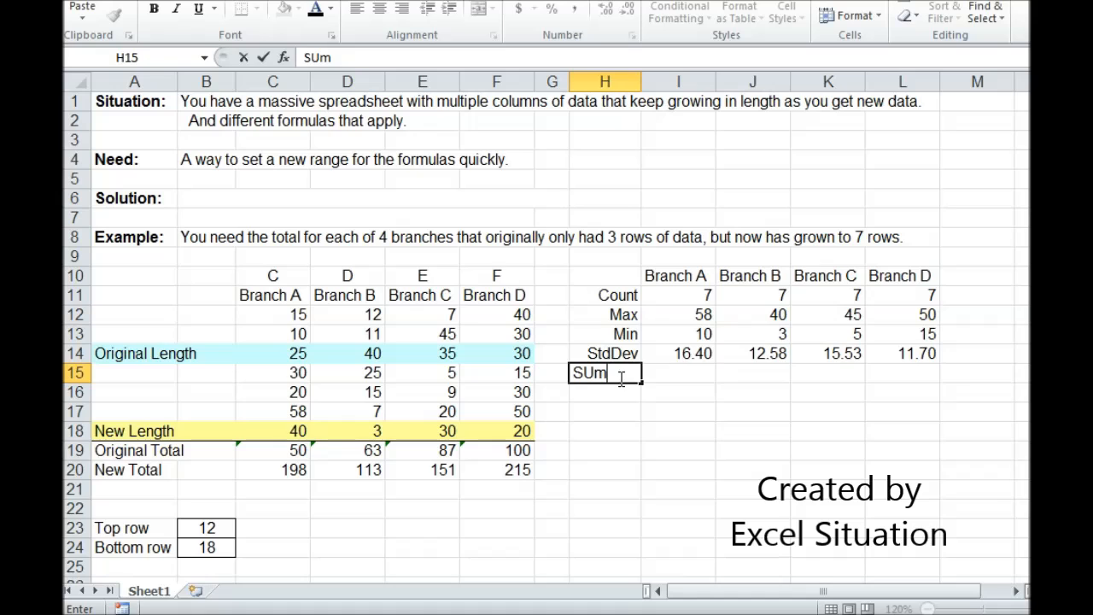
{"action": "key", "text": "Tab"}
Step: Build the Branch A SUM formula in I15 from the copied INDIRECT range, accepting the proposed parenthesis correction, and fill it across to L15
{"action": "type", "text": "=sum"}
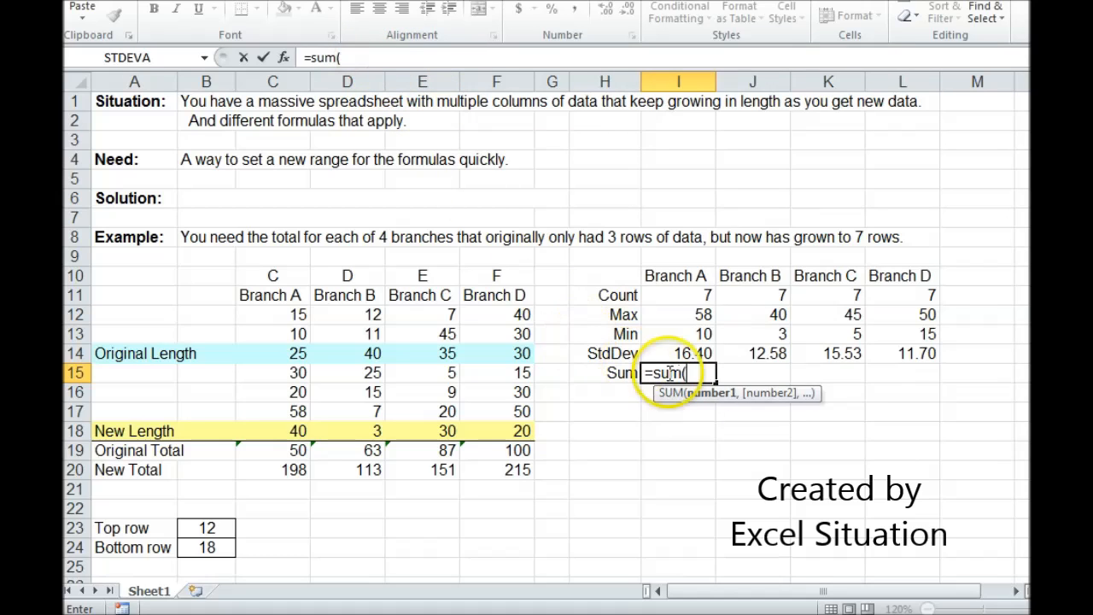
{"action": "right_click", "coordinate": [707, 372]}
{"action": "left_click", "coordinate": [740, 446]}
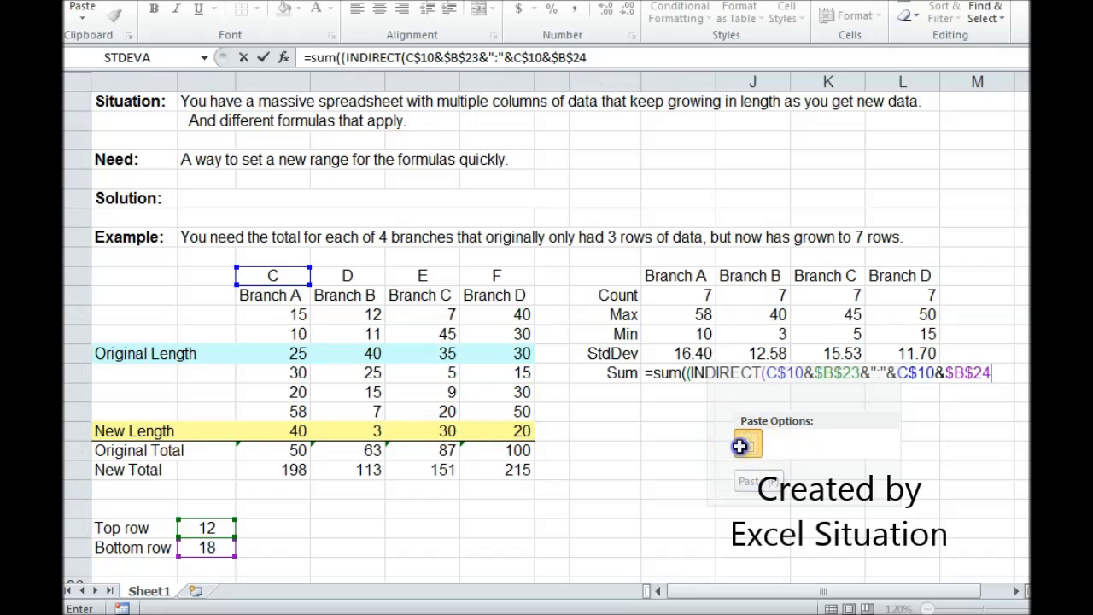
{"action": "key", "text": "Return"}
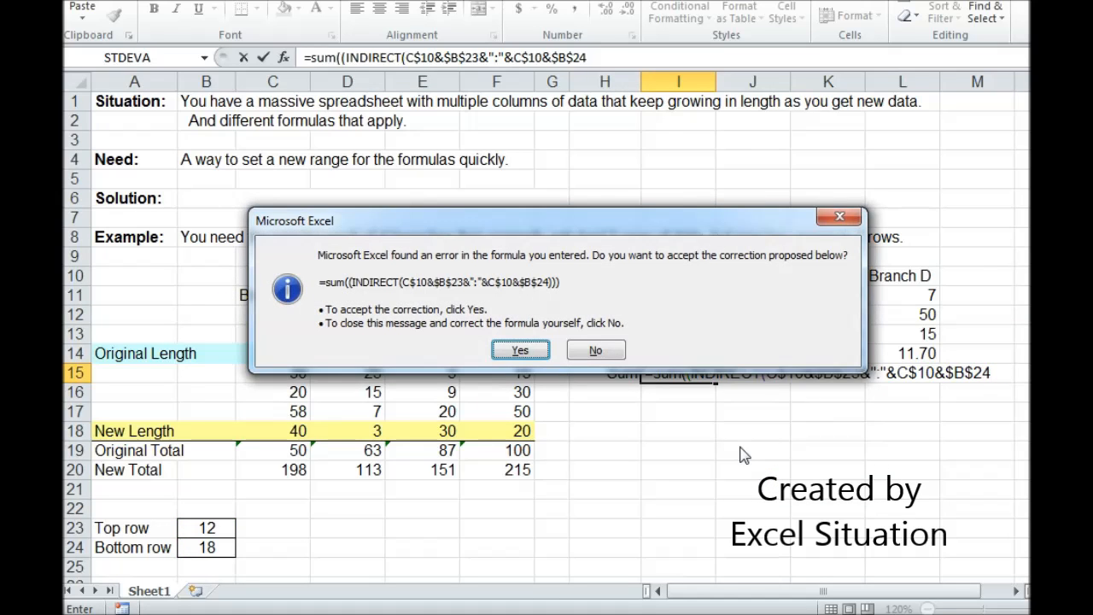
{"action": "key", "text": "Return"}
{"action": "left_click", "coordinate": [699, 373]}
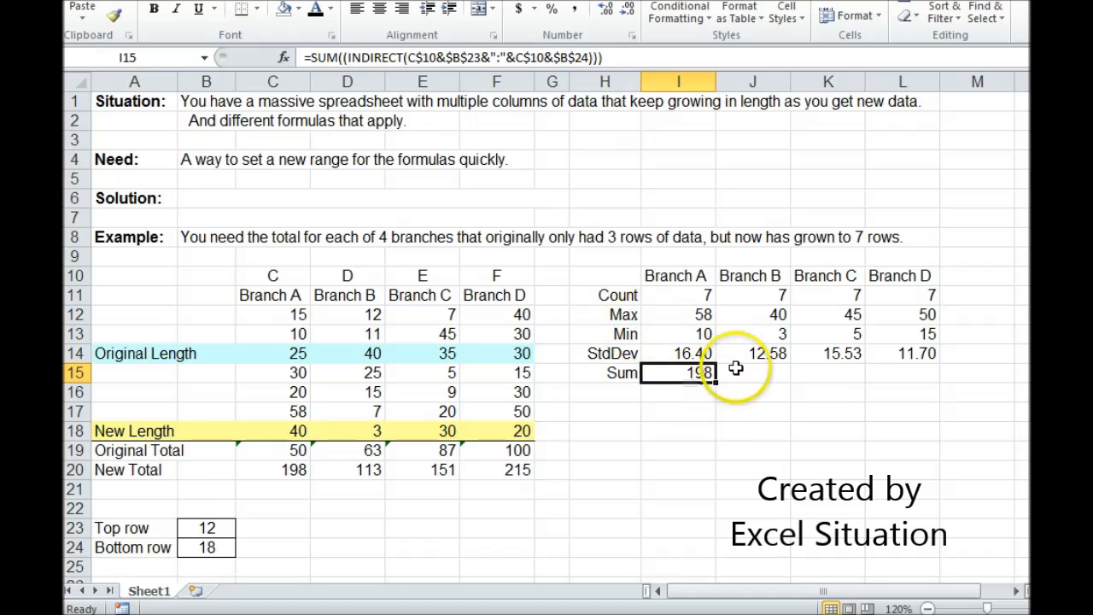
{"action": "left_click_drag", "start_coordinate": [717, 382], "coordinate": [939, 381]}
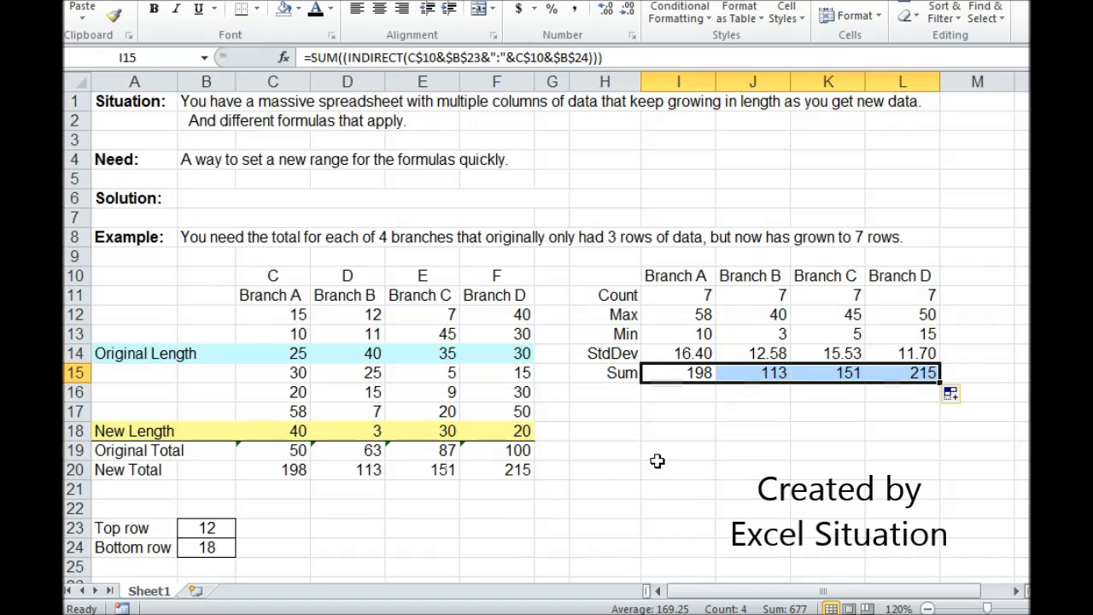
Step: Apply the dark font colour to the hidden solution formulas in B6:B7
{"action": "left_click_drag", "start_coordinate": [207, 197], "coordinate": [205, 215]}
{"action": "left_click", "coordinate": [316, 11]}
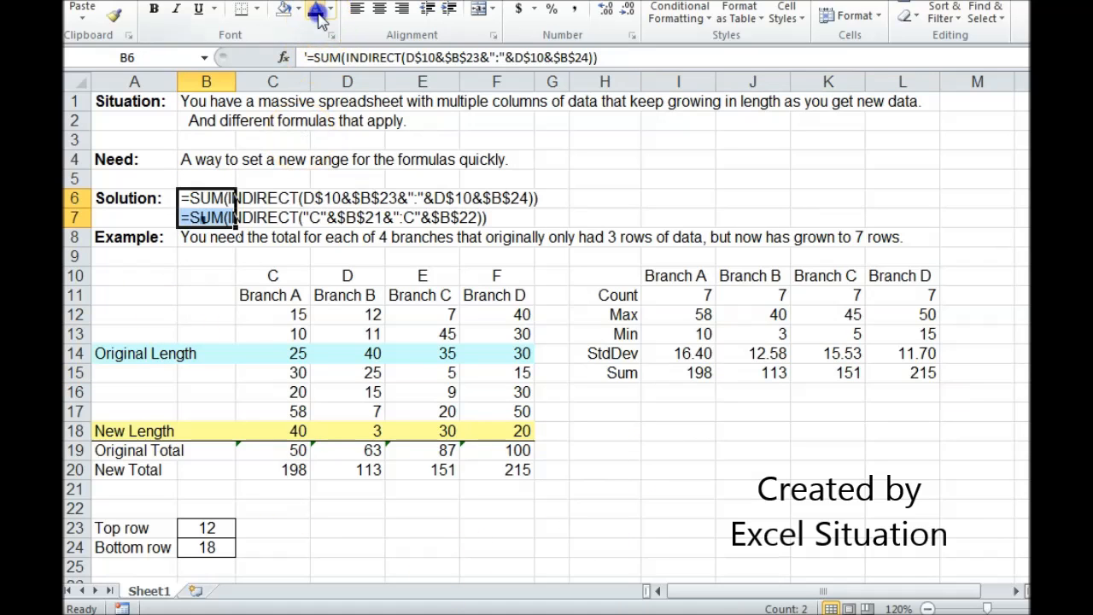
{"action": "left_click", "coordinate": [128, 199]}
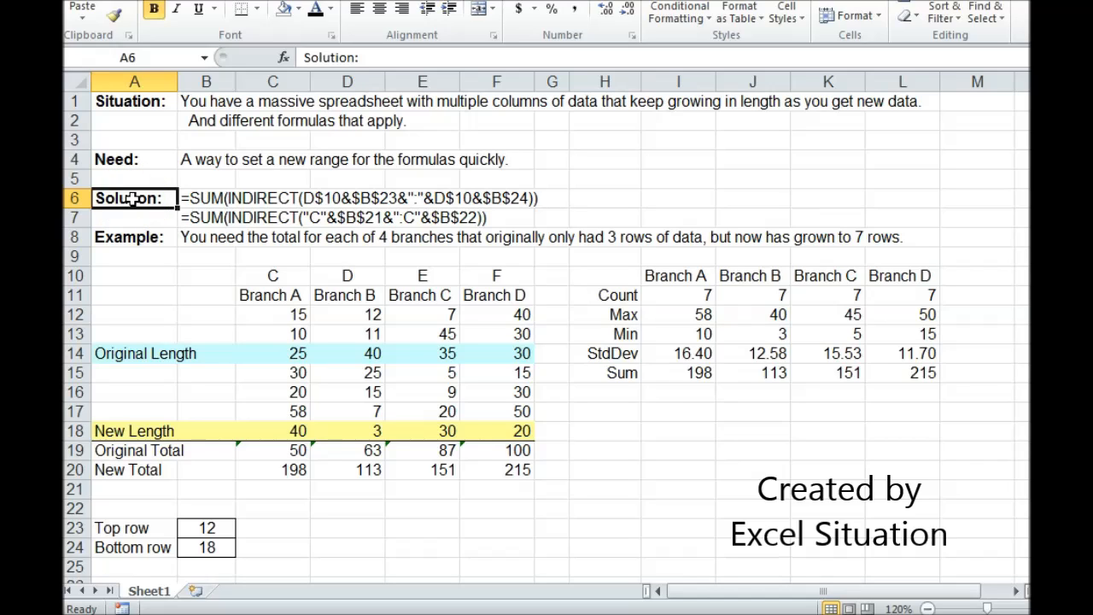
{"action": "left_click", "coordinate": [132, 201]}
{"action": "left_click", "coordinate": [136, 160]}
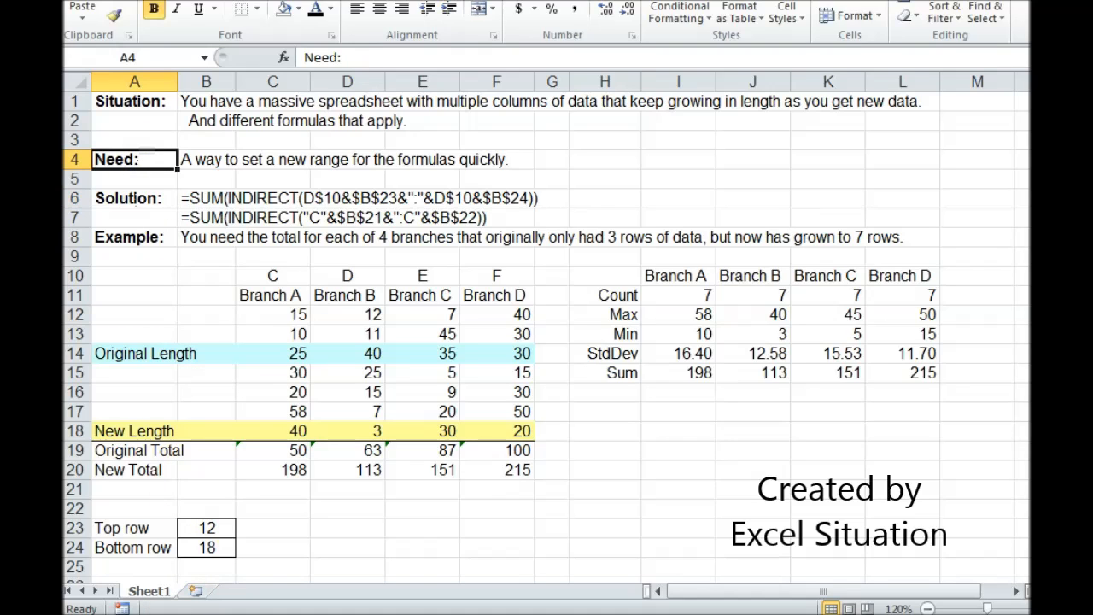